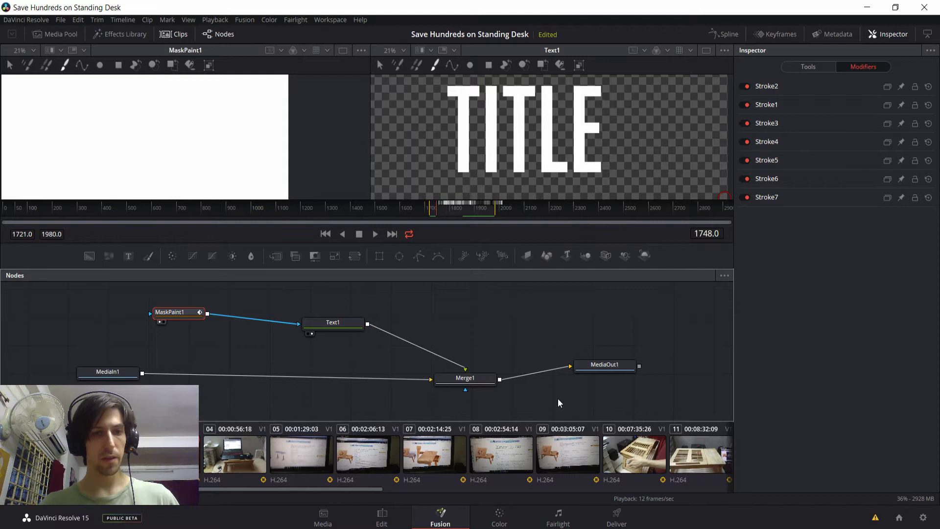
Select Text1 to review its TITLE text settings, then select MaskPaint1 to show its mask settings
click(348, 328)
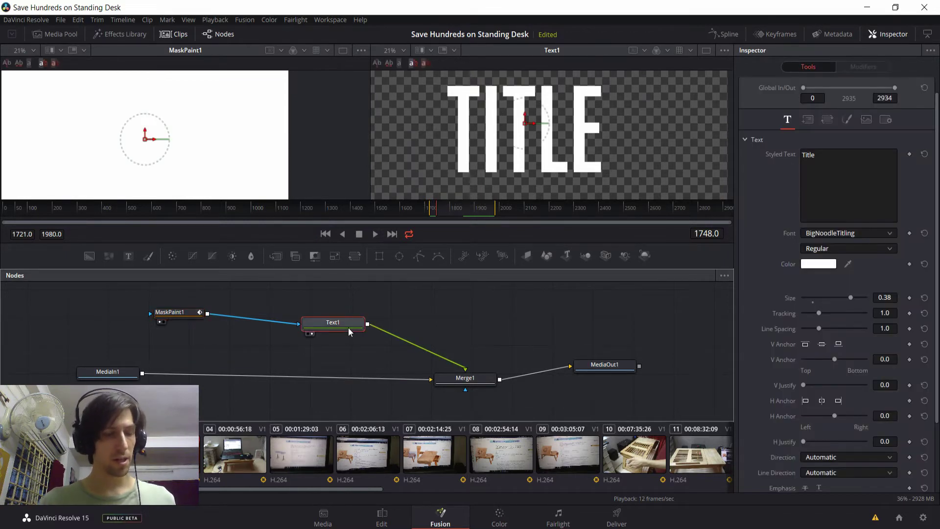
click(166, 315)
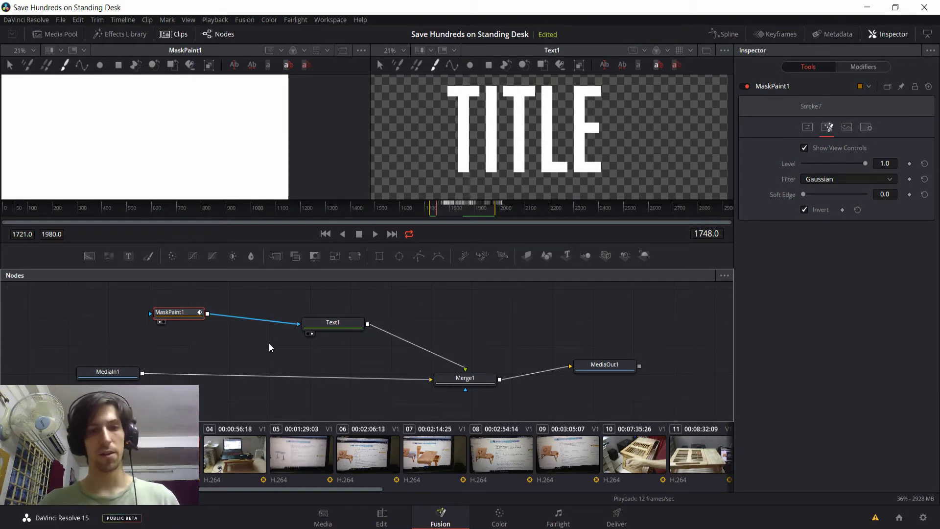
Move MediaIn1, MediaOut1 and Merge1 toward one row, and nudge Text1 up and left
click(112, 374)
drag(125, 375, 136, 373)
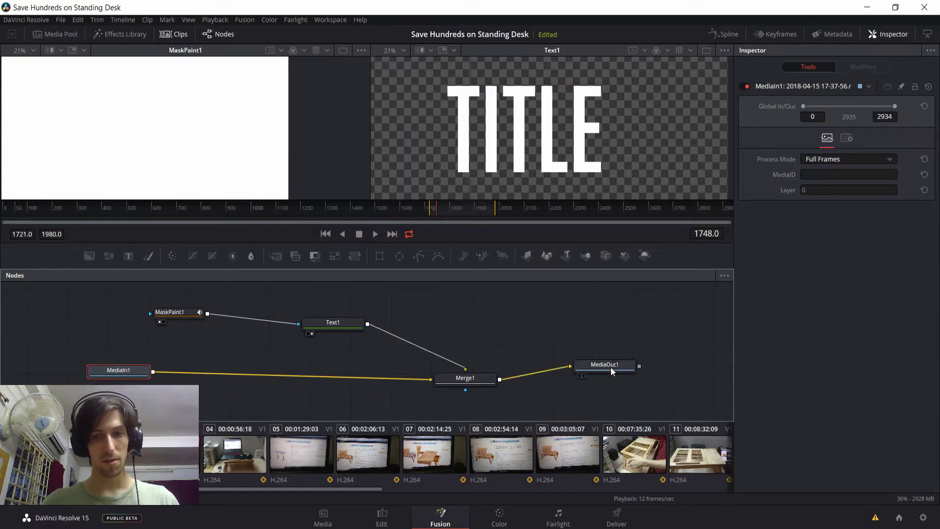
drag(600, 369, 613, 386)
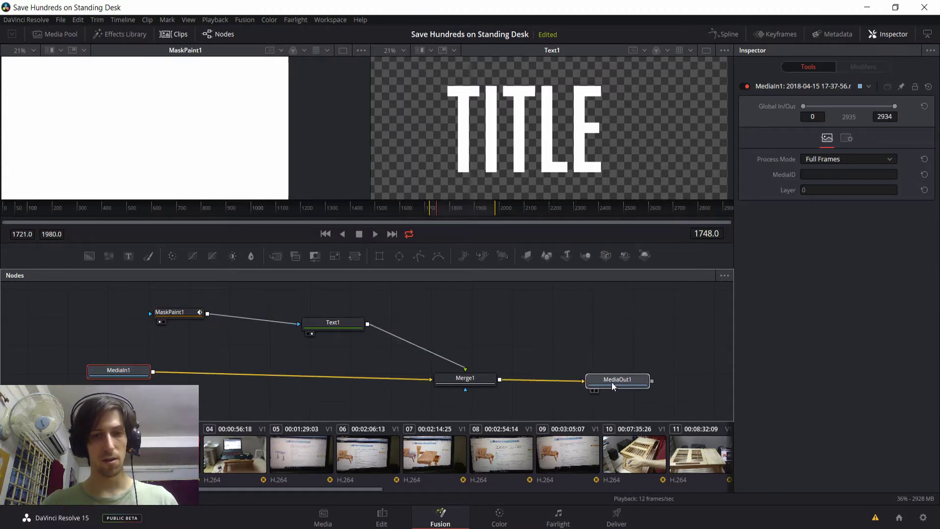
drag(489, 382, 479, 376)
click(479, 375)
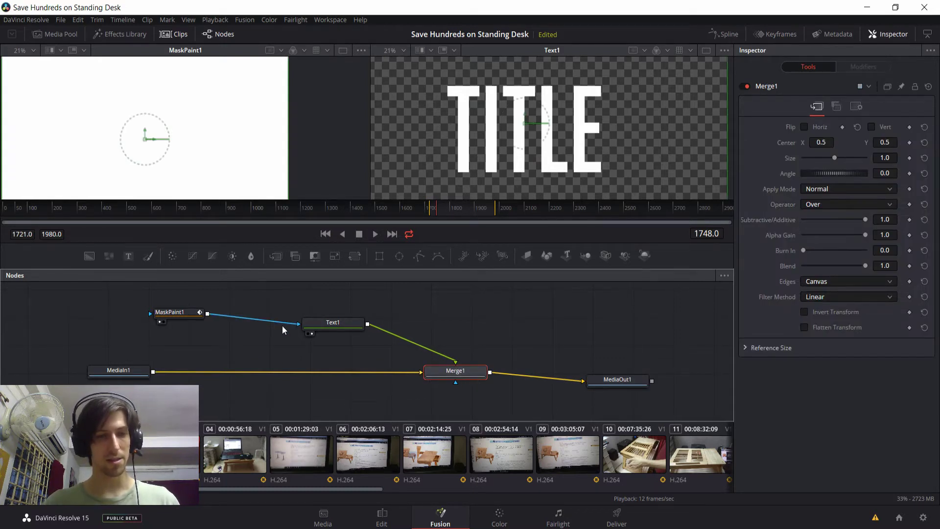
mouse_move(342, 332)
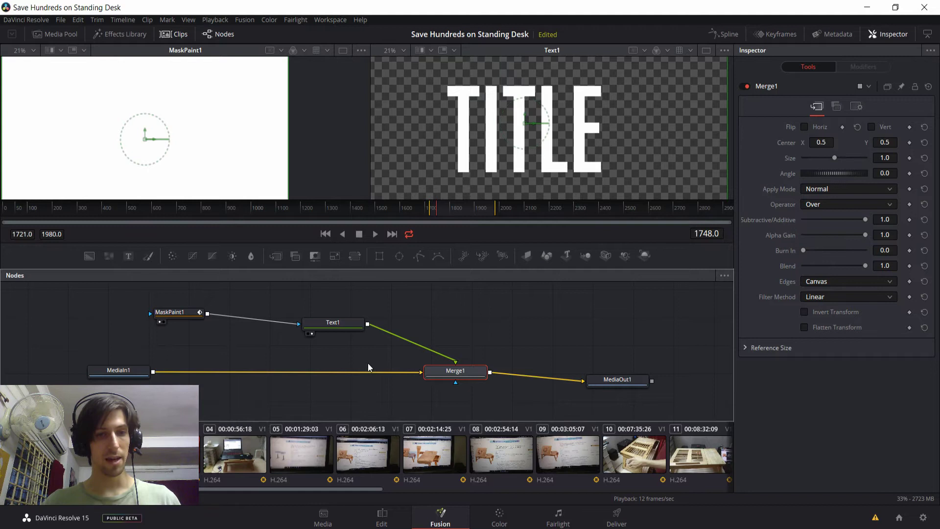
click(347, 324)
drag(342, 322, 339, 319)
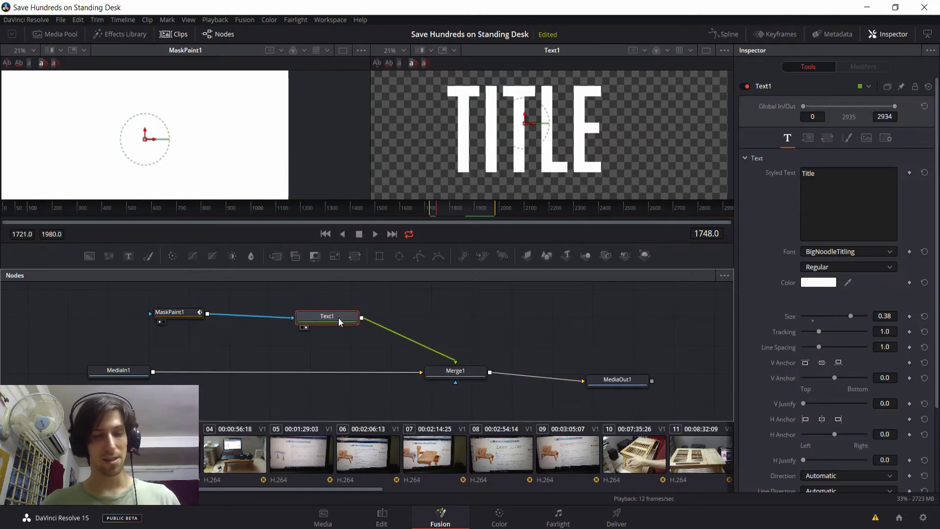
Align MediaOut1 with Merge1 and line MaskPaint1 up with Text1 above them
click(248, 370)
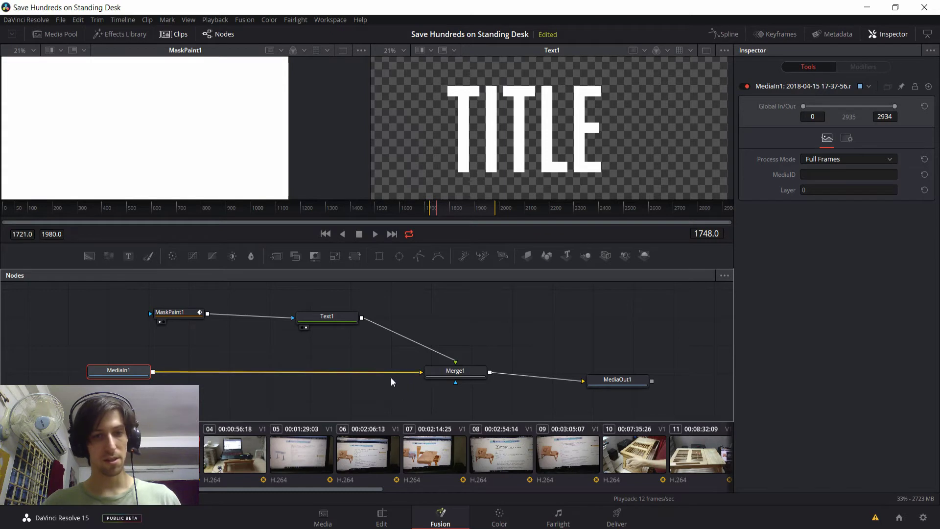
click(454, 370)
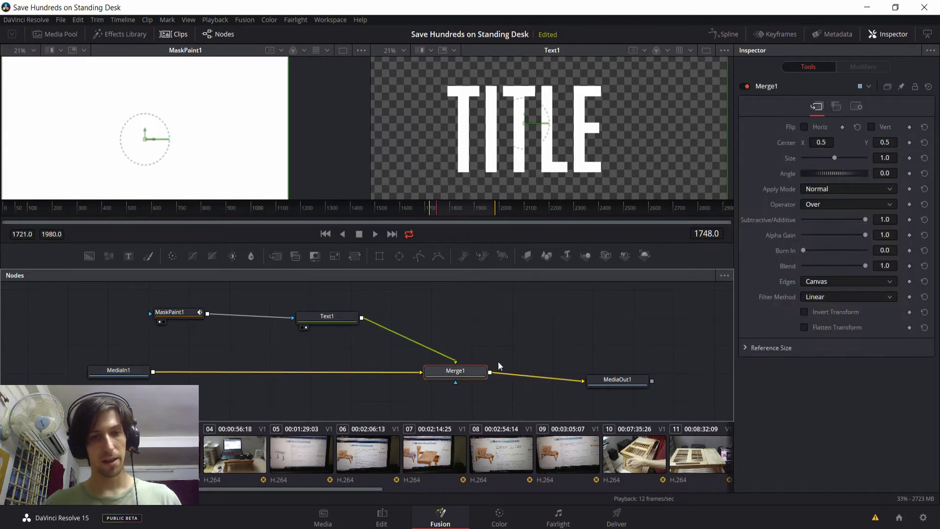
click(342, 319)
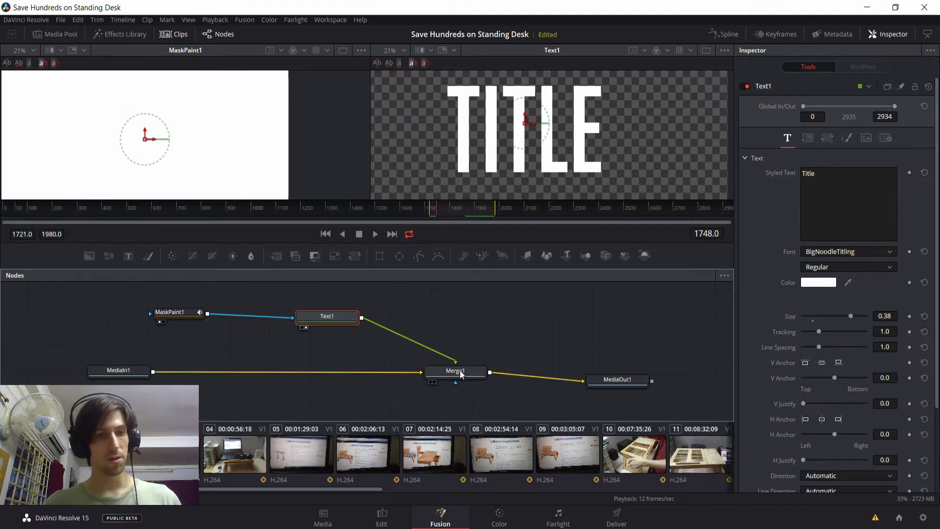
drag(171, 311, 162, 313)
click(325, 319)
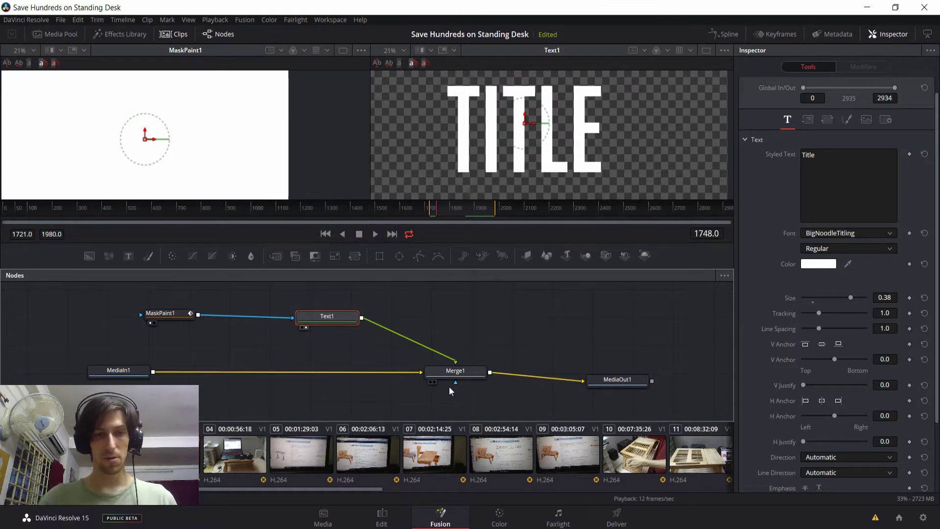
drag(623, 385, 605, 373)
click(182, 310)
drag(182, 310, 186, 317)
Add a Mask Paint tool via Add Tool > Mask and pick the freehand Paint stroke tool
right_click(231, 328)
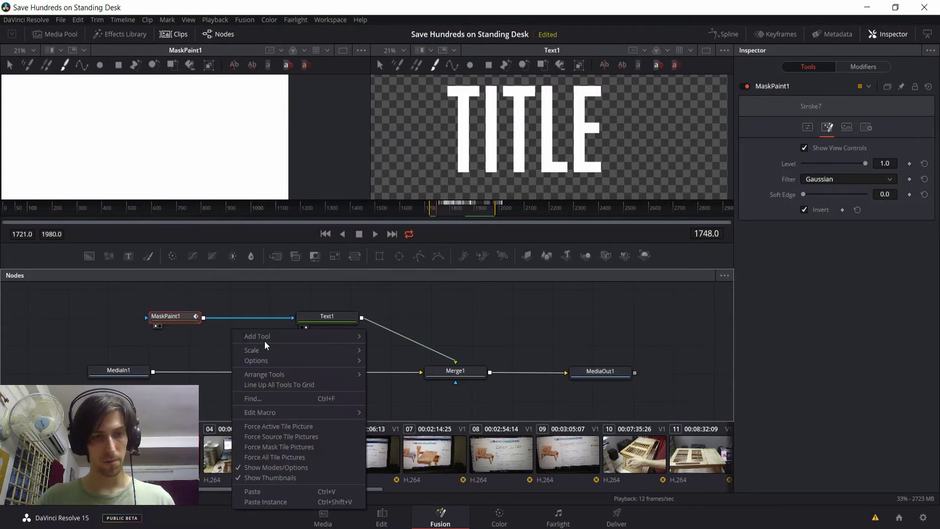
mouse_move(265, 339)
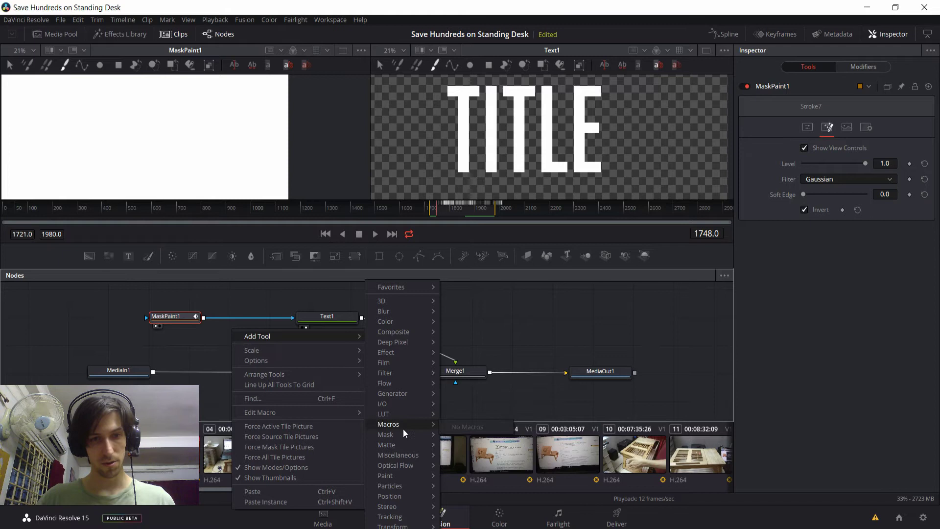
mouse_move(404, 431)
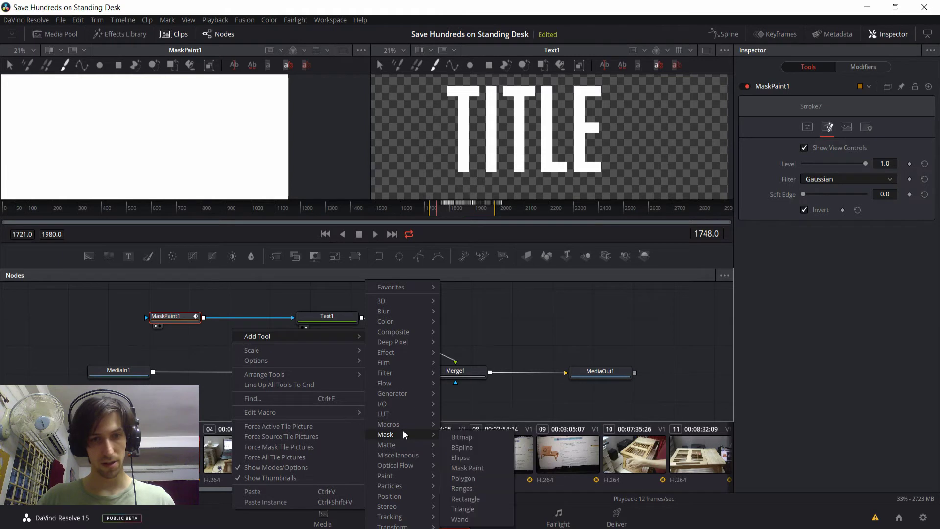
click(466, 469)
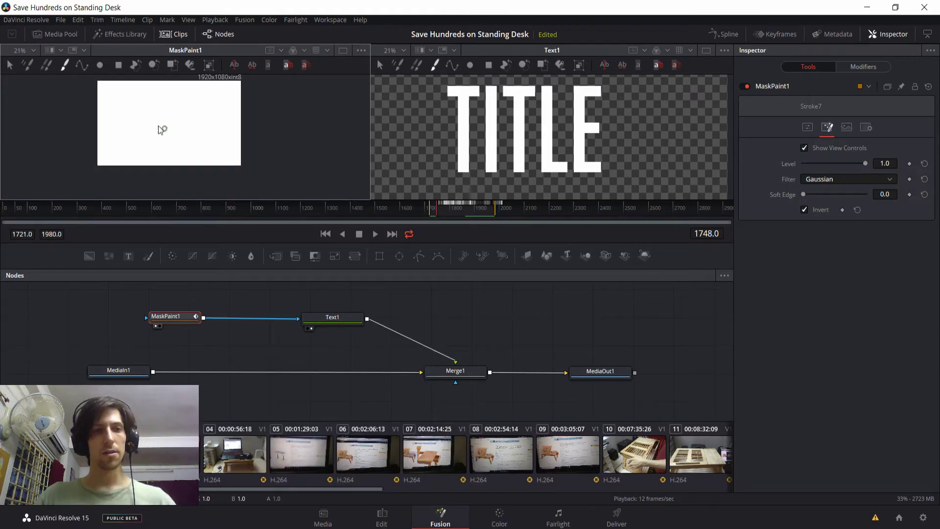
click(66, 65)
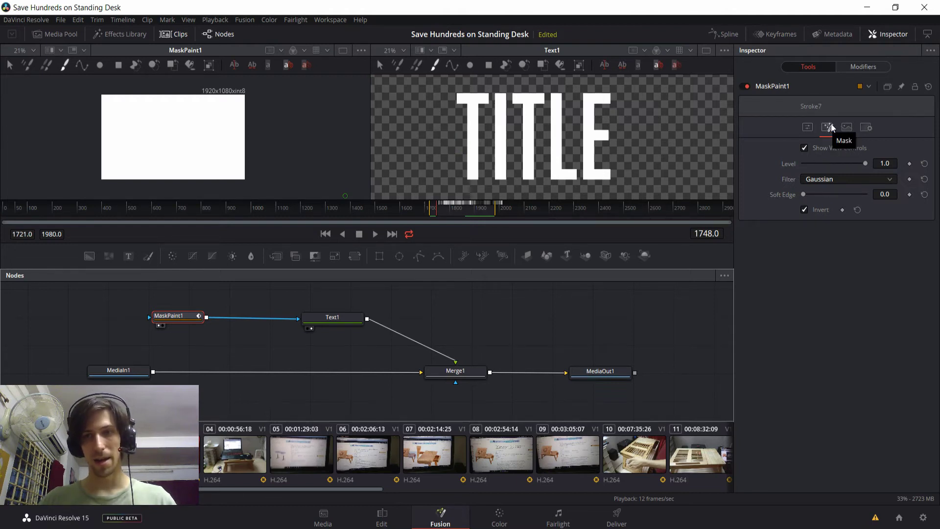
click(806, 210)
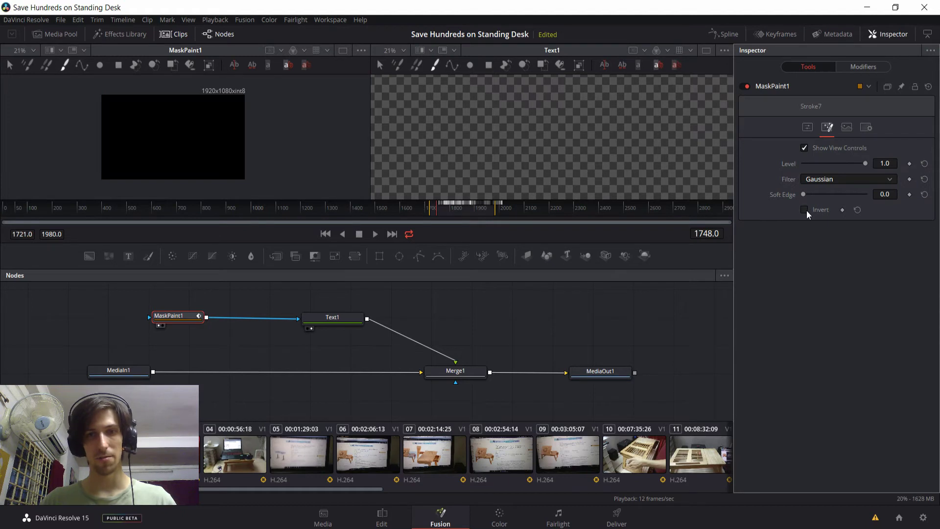
click(804, 210)
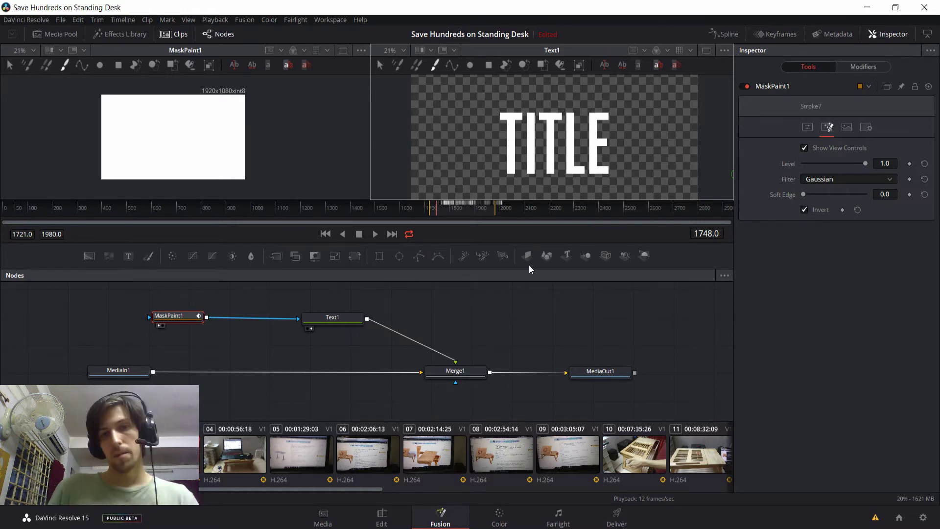
click(337, 316)
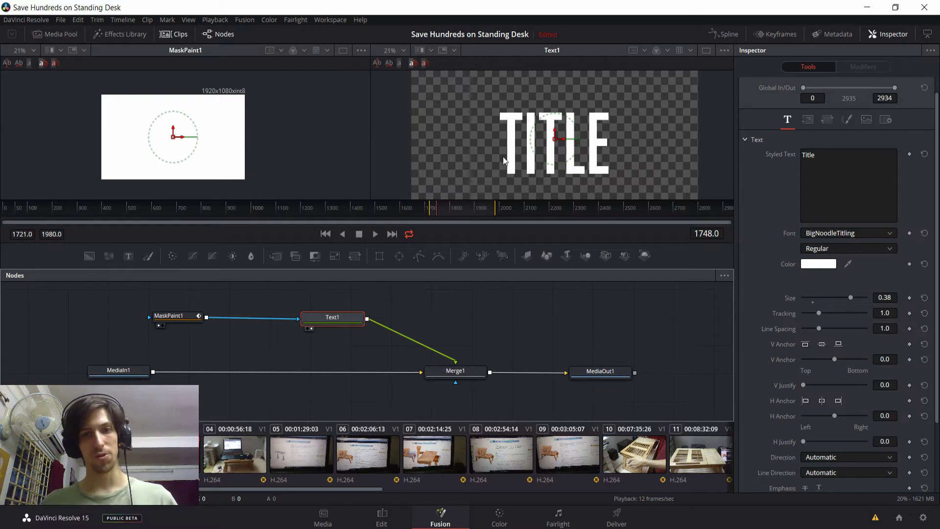
Show MaskPaint1's Modifiers stroke list and zoom in on the time ruler
click(169, 316)
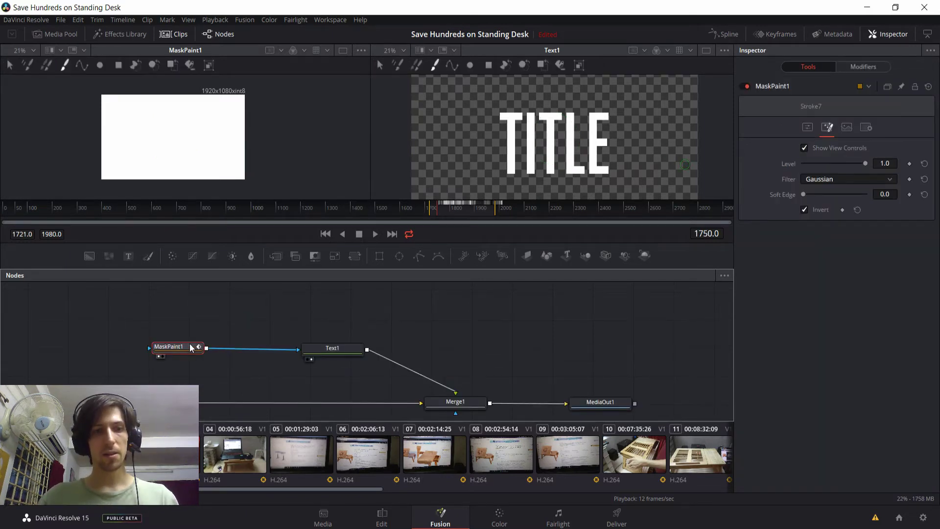
click(852, 67)
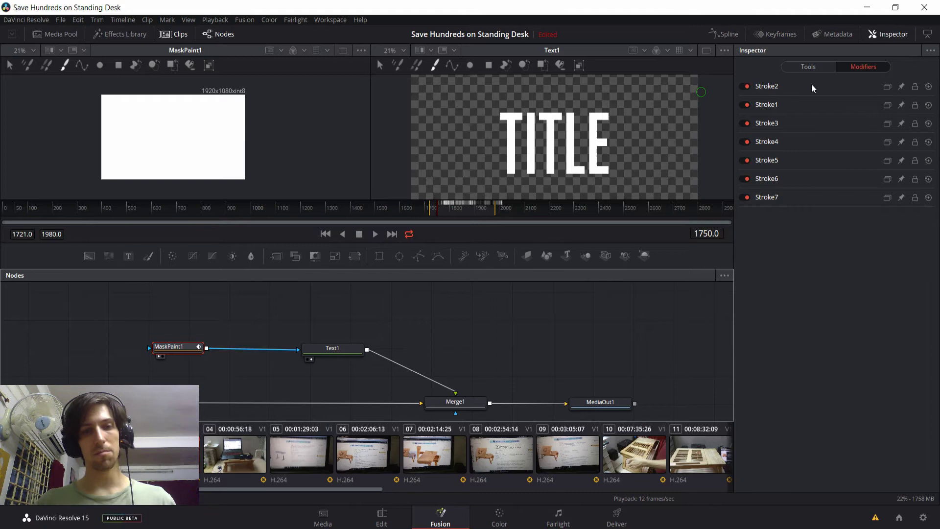
scroll(442, 213, up, 3)
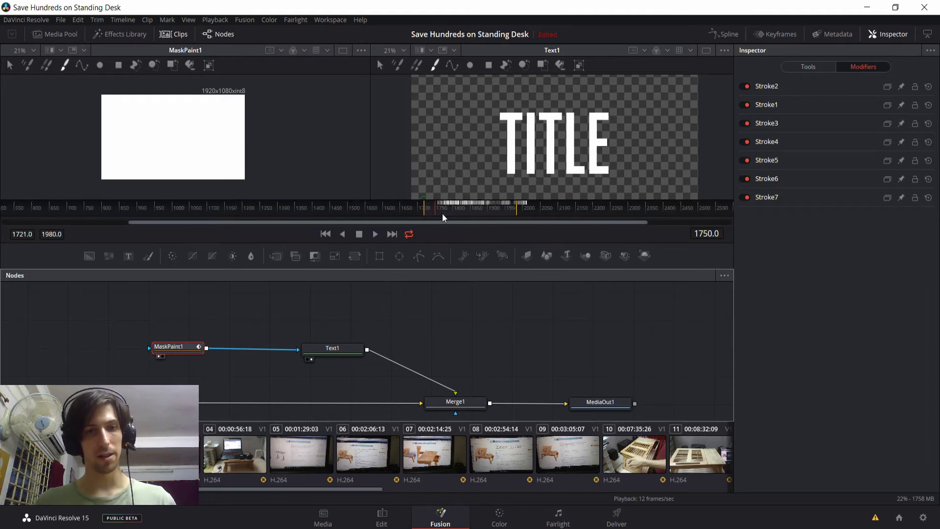
scroll(442, 217, up, 2)
scroll(429, 209, up, 1)
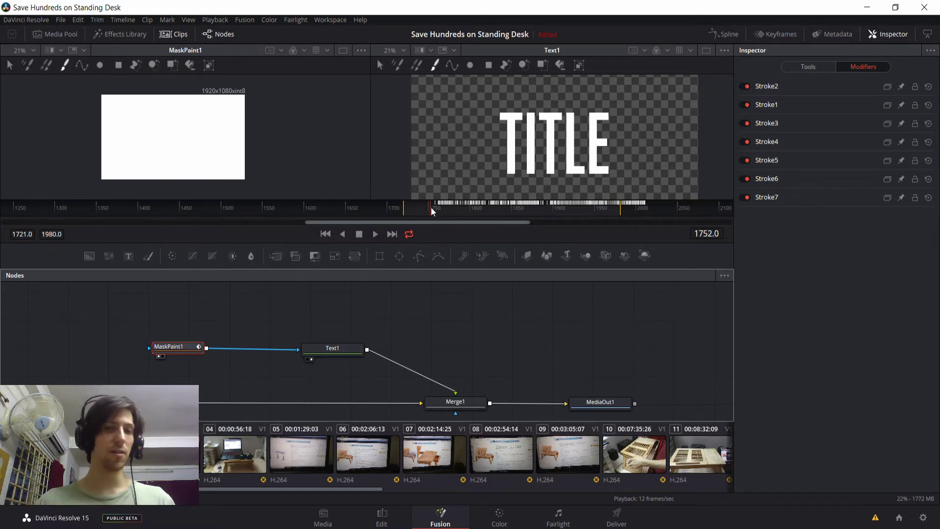
During playback, paint mask strokes over the T and I of TITLE
key(space)
mouse_move(145, 125)
mouse_down()
mouse_move(157, 128)
mouse_move(146, 128)
mouse_up()
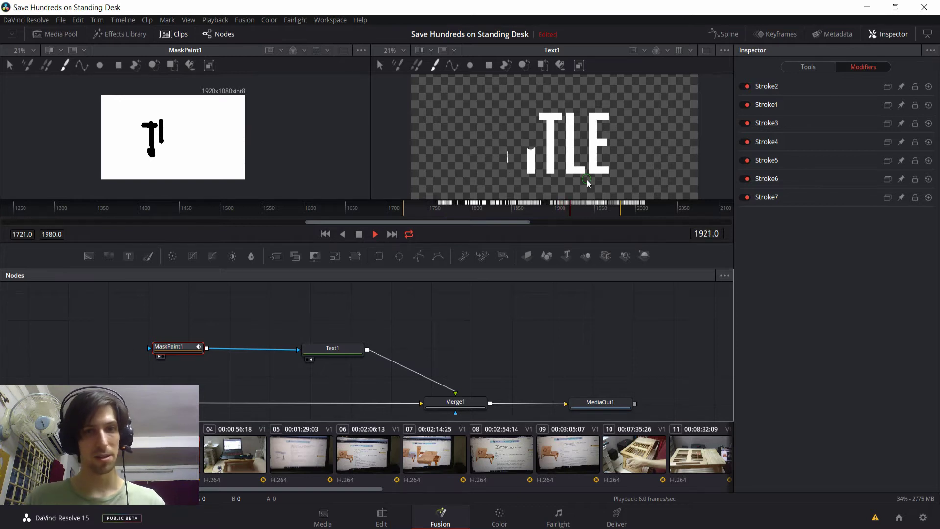
key(space)
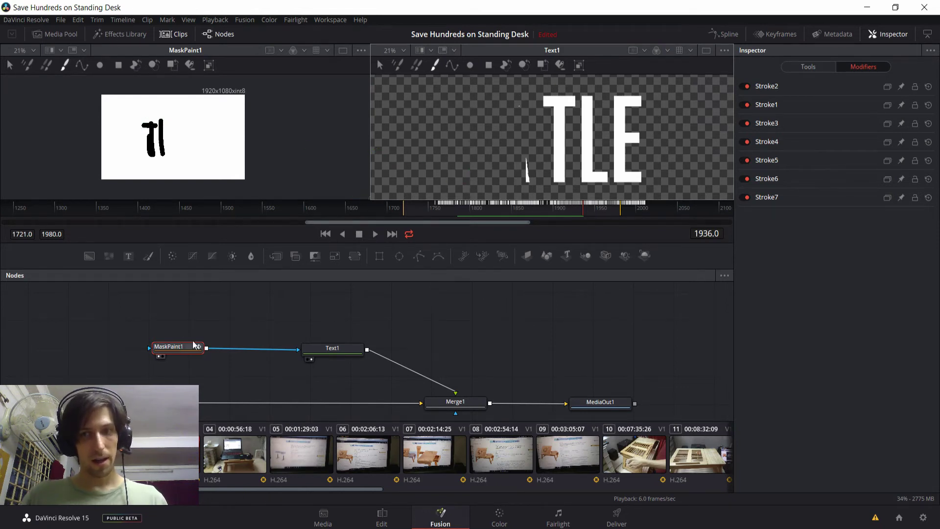
Set the stroke's Stroke Controls > Stroke Animation to Write On in MaskPaint1's controls
click(798, 67)
click(808, 127)
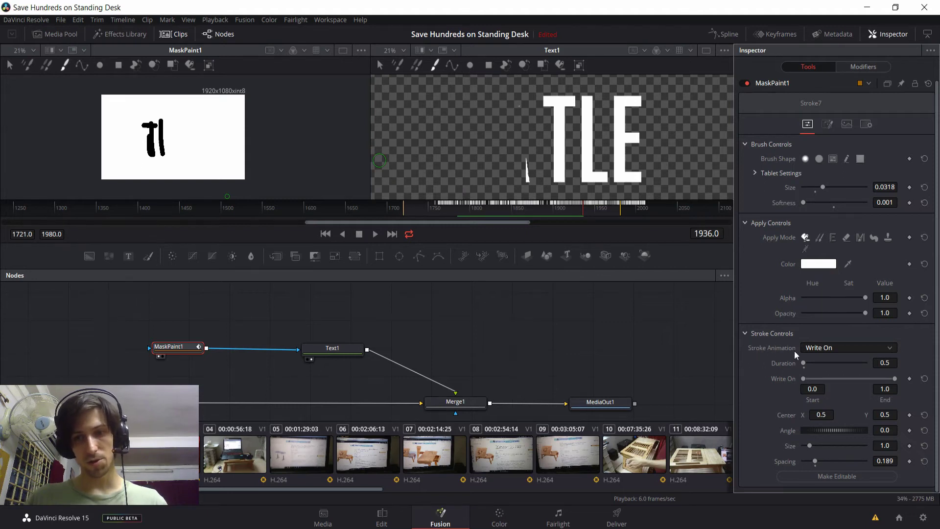
click(814, 348)
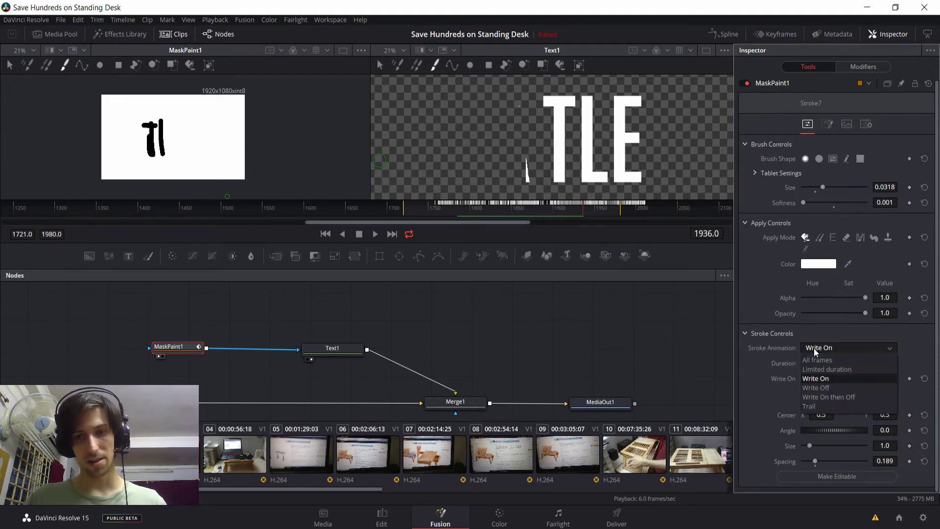
click(833, 380)
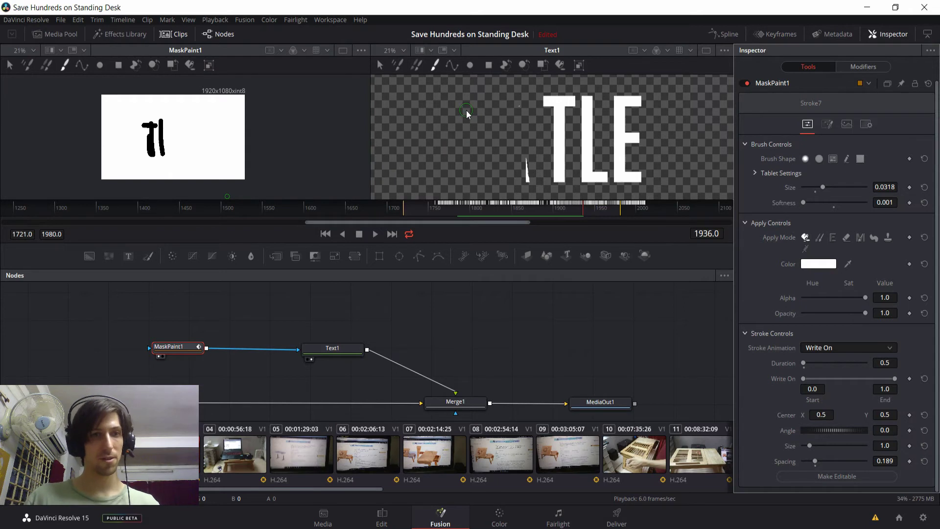
Delete Stroke7, Stroke6, Stroke3 and the other earlier strokes from MaskPaint1's Modifiers list
click(863, 67)
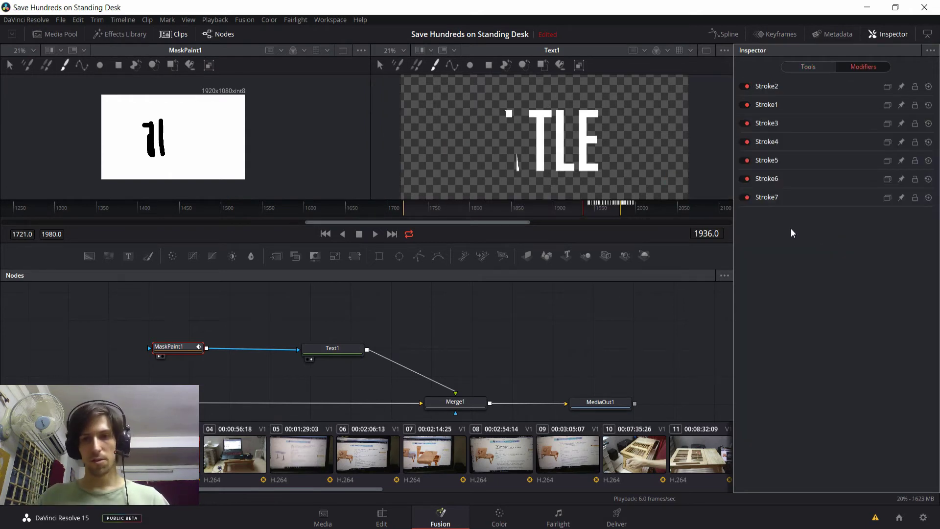
right_click(768, 197)
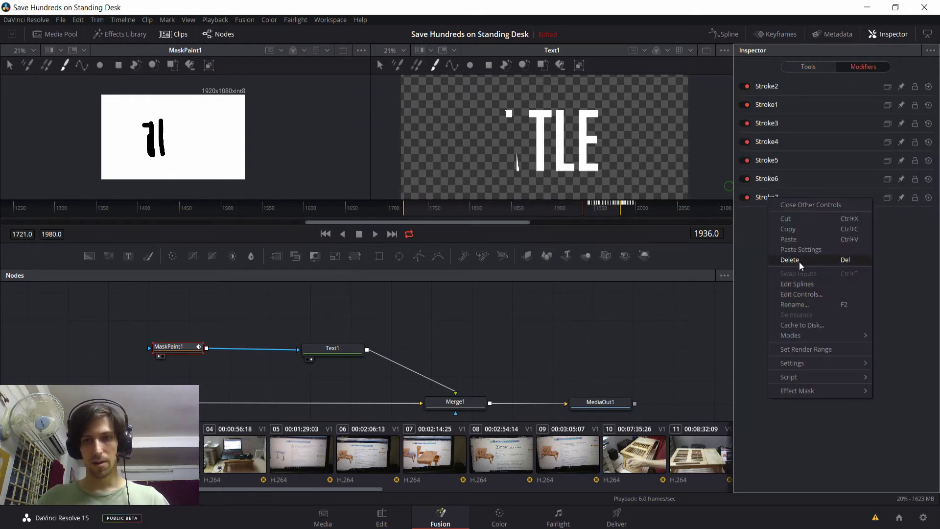
click(799, 261)
right_click(789, 183)
click(810, 242)
right_click(798, 129)
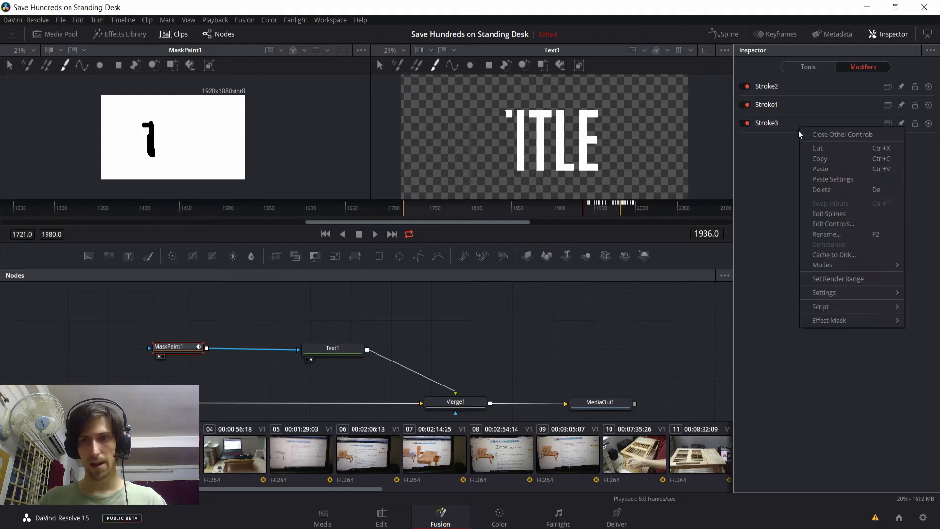
click(786, 124)
key(Delete)
key(Delete)
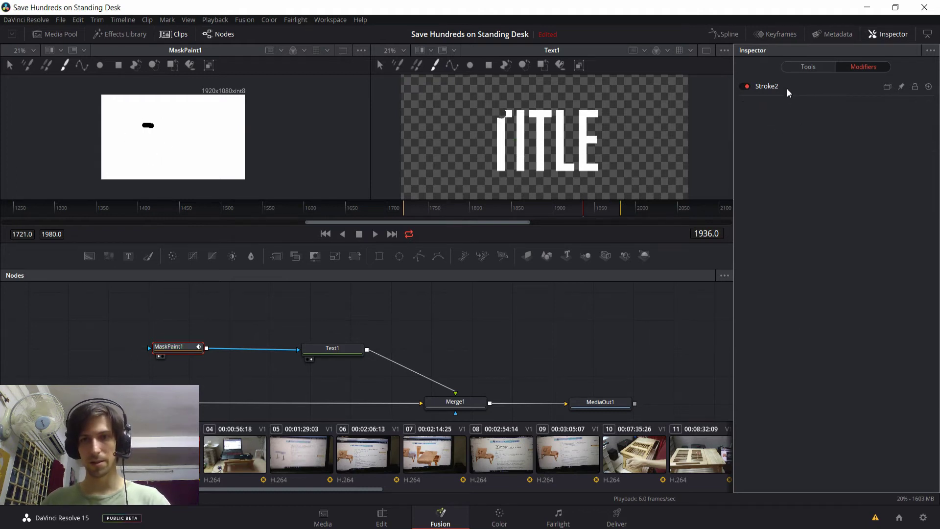
key(Delete)
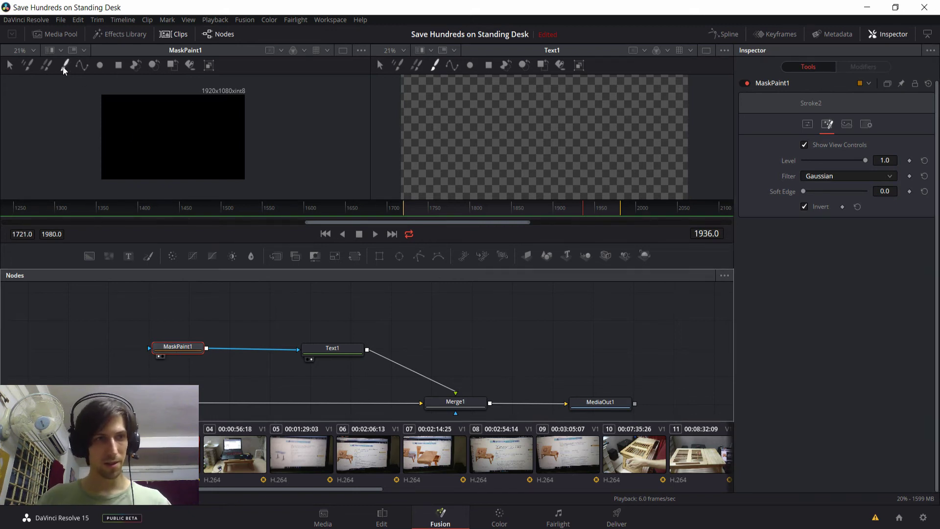
Dab once in the viewer to start a new stroke and expand its Brush Controls
click(111, 106)
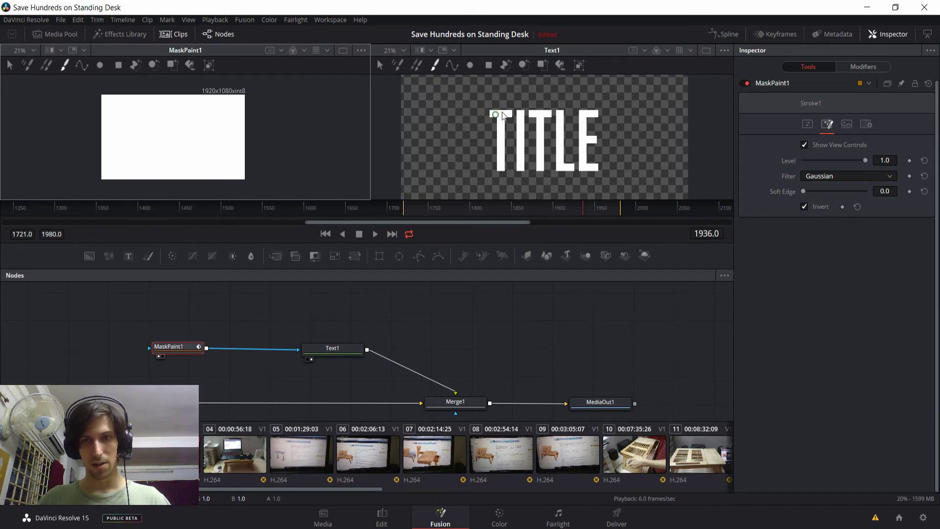
click(806, 126)
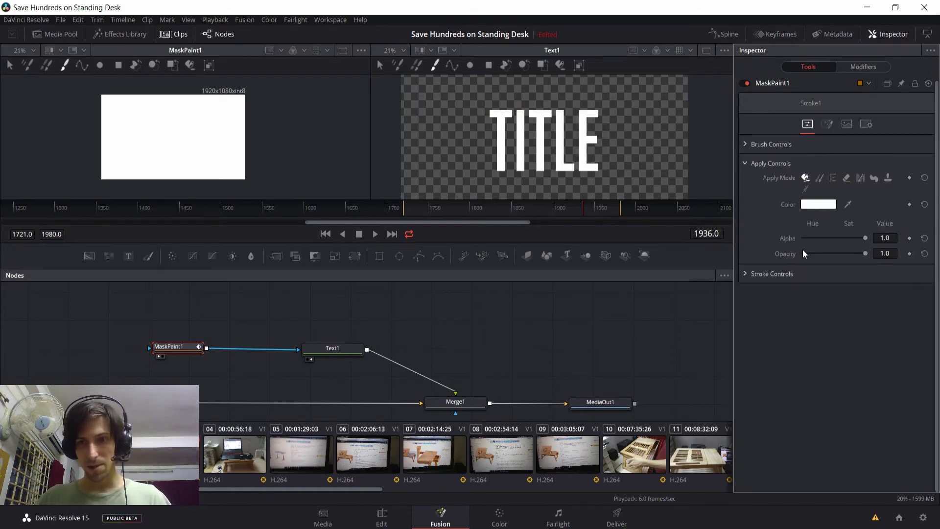
click(745, 275)
click(745, 143)
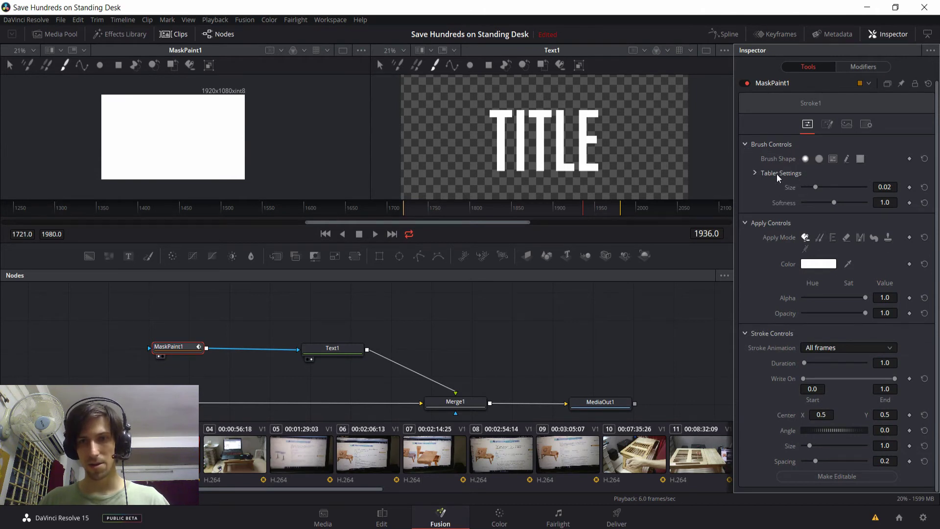
Set the brush Size to 0.0362 and Softness to 0.001
drag(815, 187, 826, 187)
scroll(504, 128, up, 2)
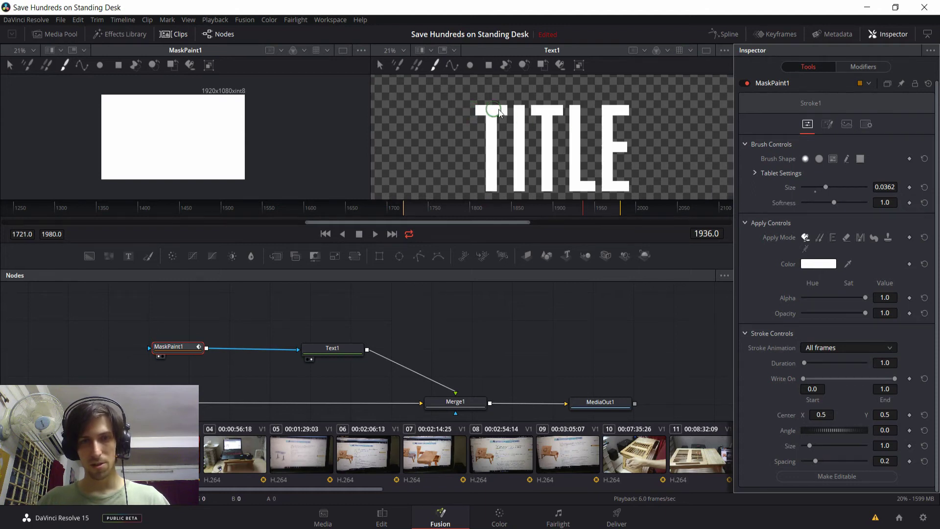
scroll(540, 172, down, 2)
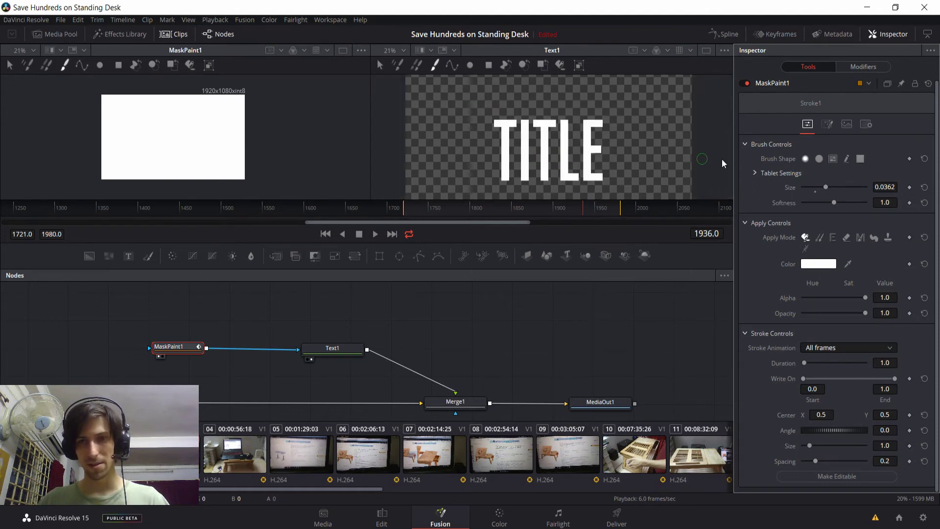
drag(833, 203, 772, 208)
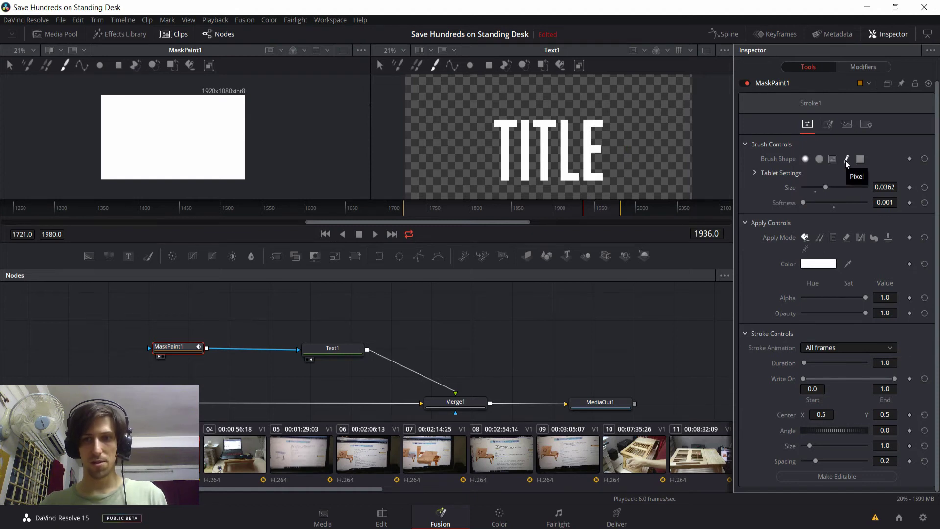
Switch to a square brush of size 0.0283, scrub back to frame 1727, and dab the T's top-left
click(860, 159)
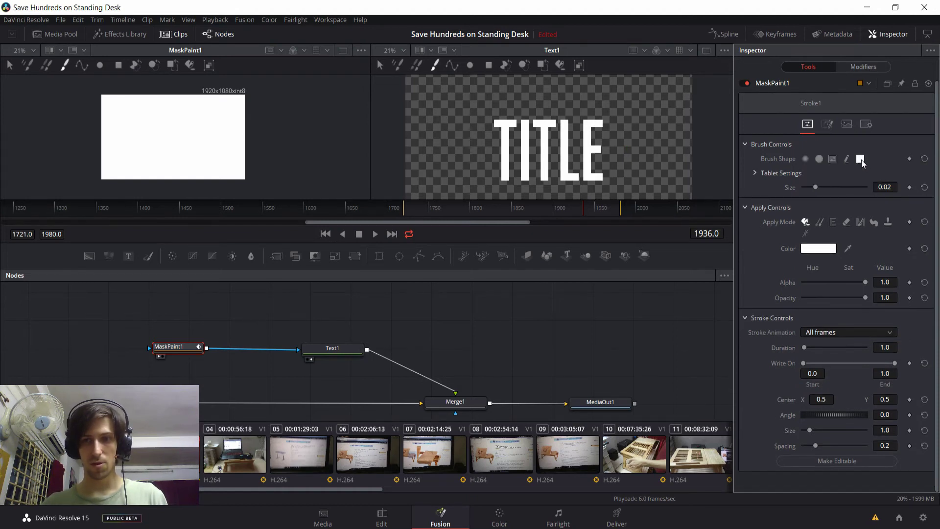
scroll(509, 127, up, 3)
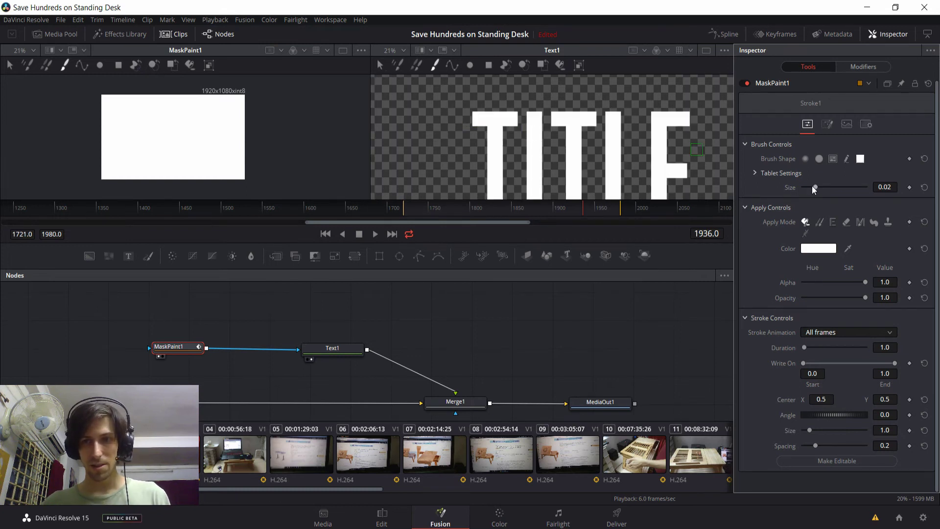
drag(816, 187, 820, 187)
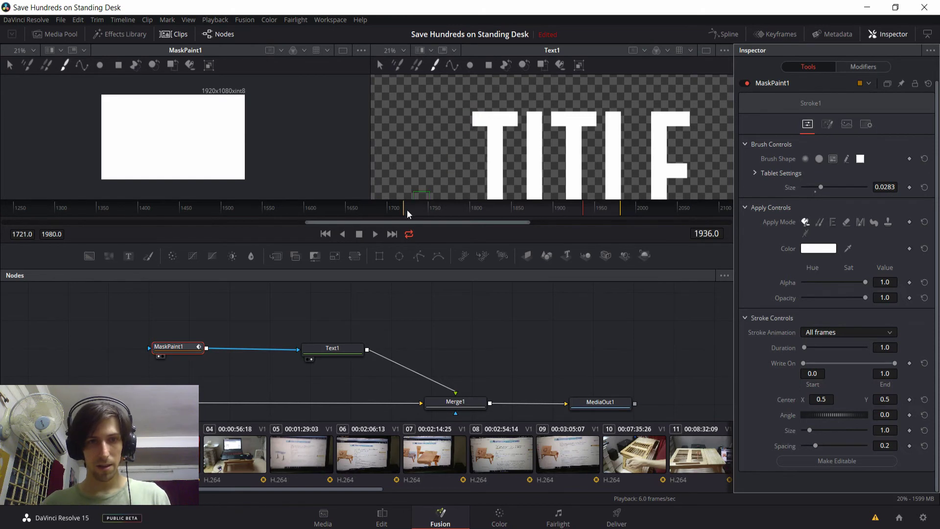
drag(427, 207, 418, 209)
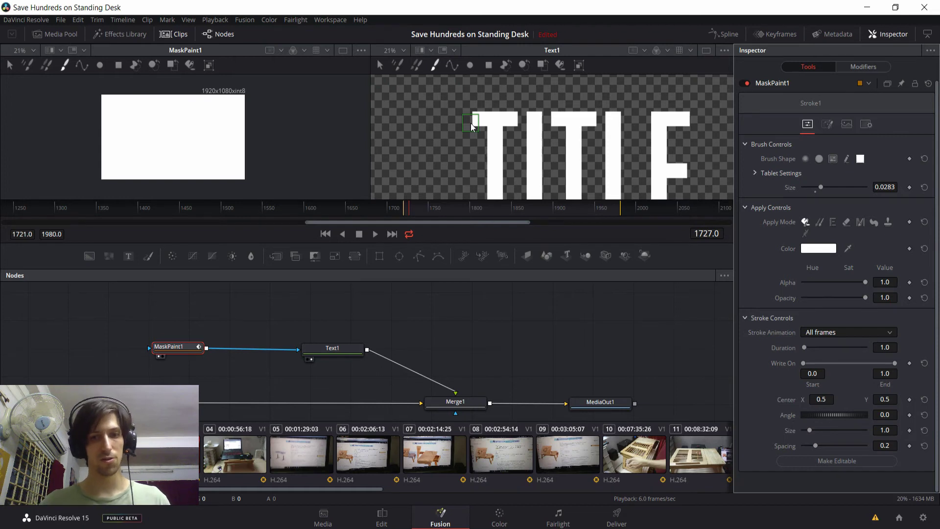
click(471, 122)
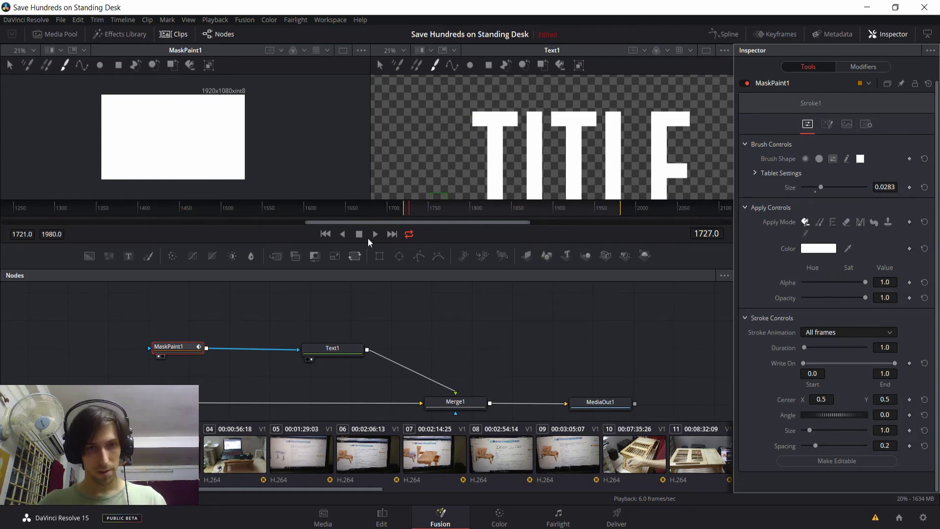
Dab, then paint an erasing stroke across the first T's top bar
click(496, 119)
scroll(325, 367, up, 2)
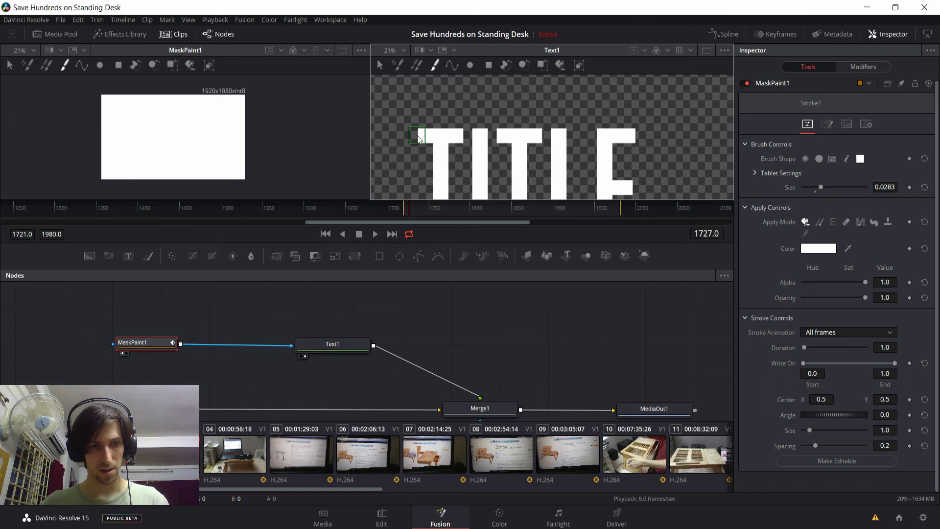
drag(419, 139, 460, 137)
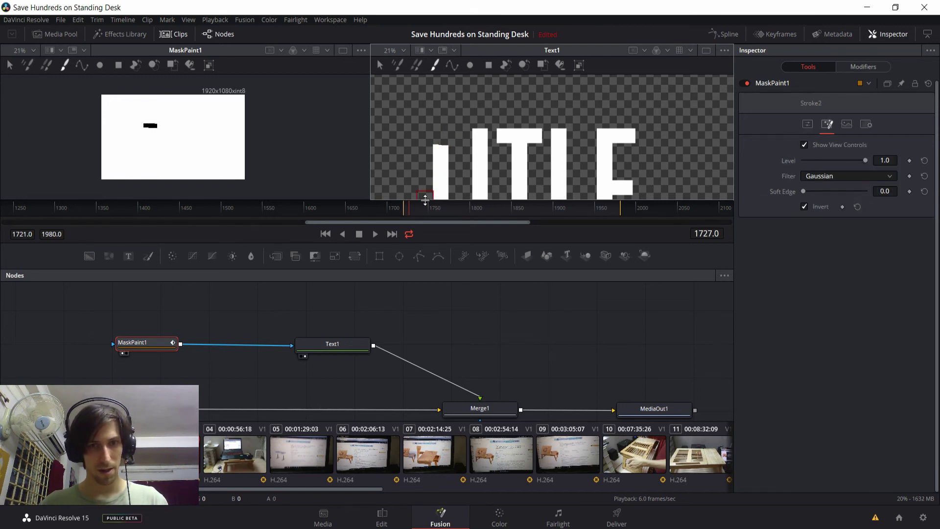
Make the new stroke animate as Write On, repaint across the T's top, and preview playback
click(809, 123)
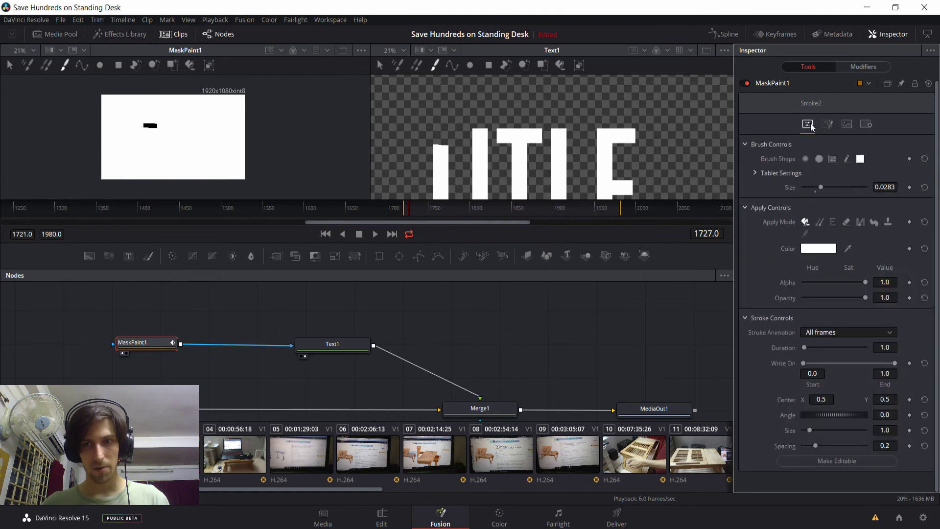
click(834, 329)
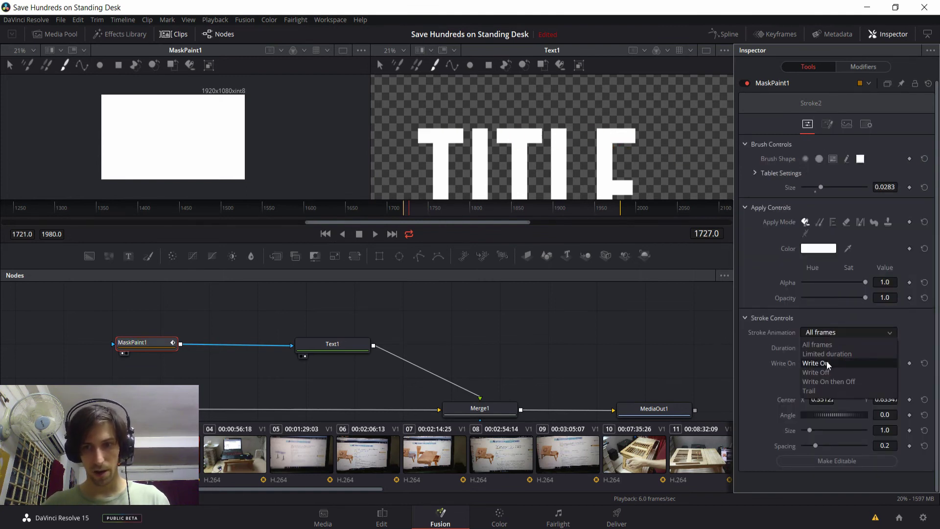
click(828, 363)
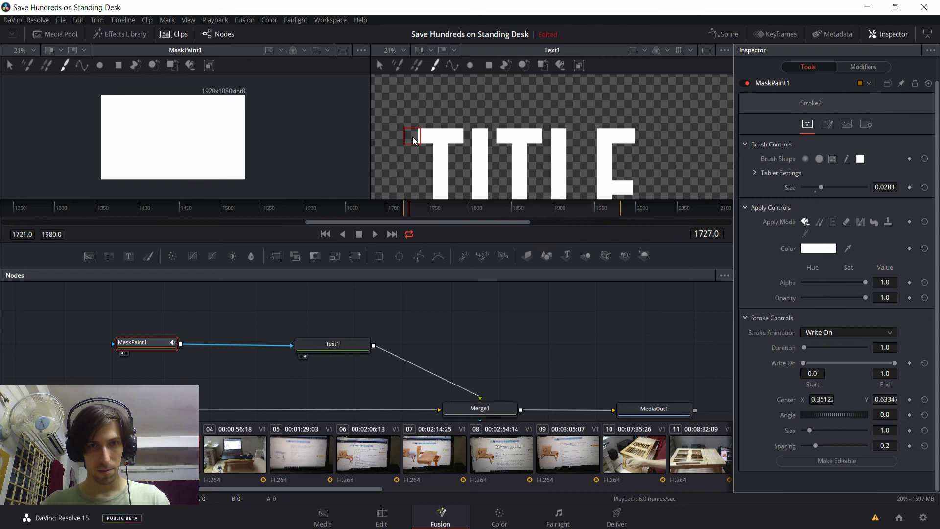
drag(413, 140, 463, 142)
key(space)
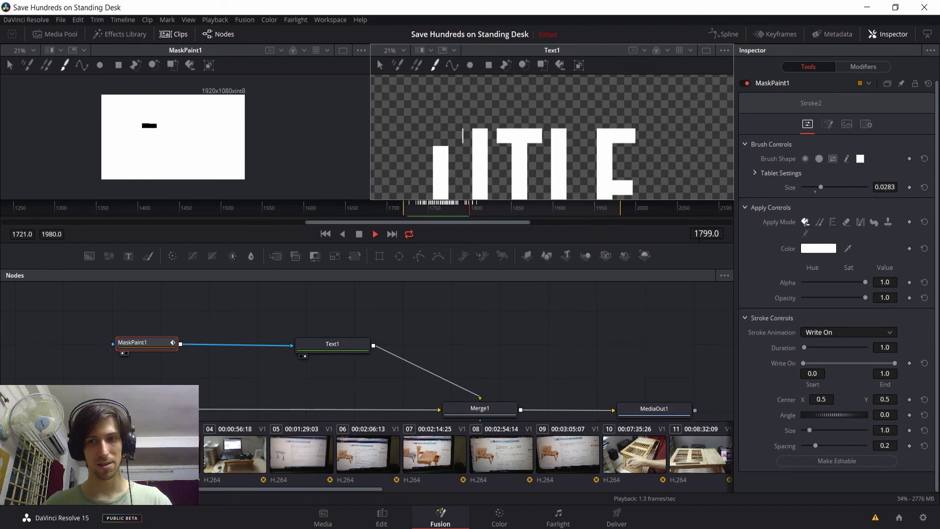
key(space)
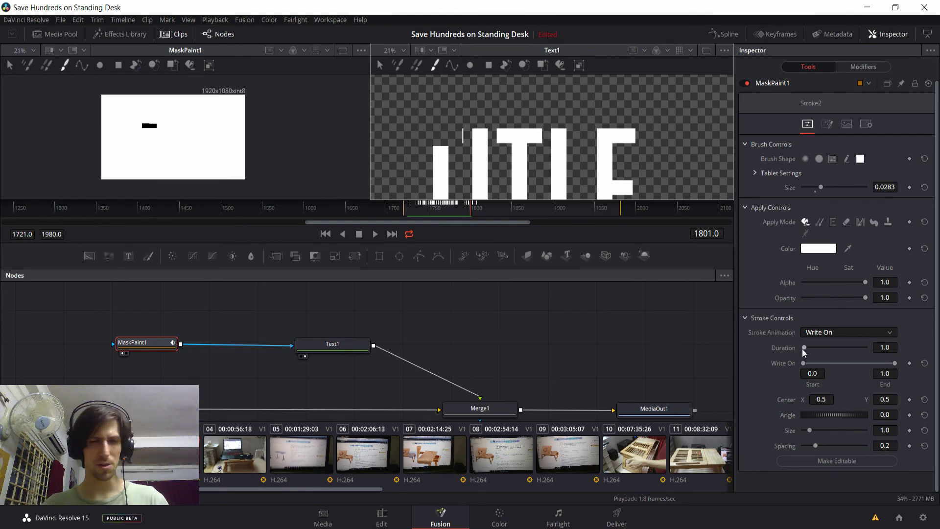
Halve Duration to 0.5, enlarge the brush to 0.0307, dab the T's top, and return to frame 1780
drag(804, 348, 782, 349)
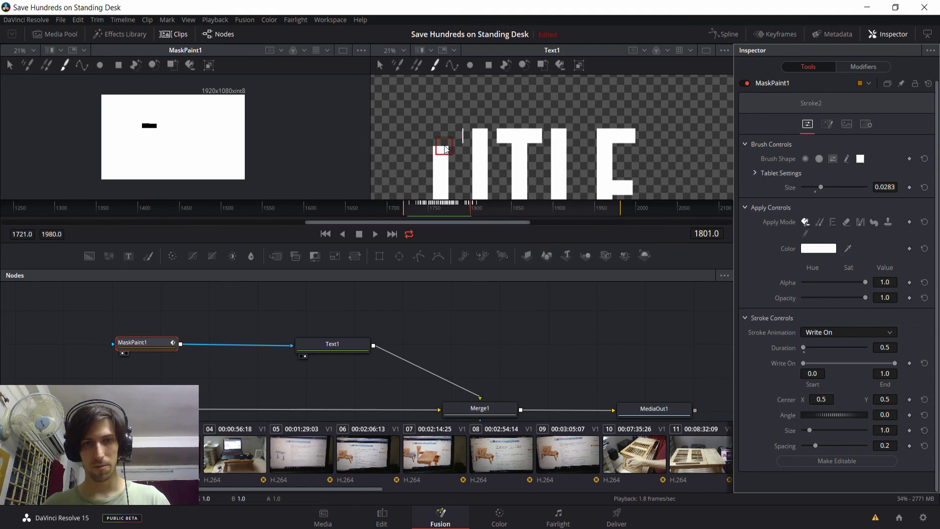
mouse_move(446, 149)
mouse_down()
mouse_move(475, 195)
mouse_move(458, 123)
mouse_up()
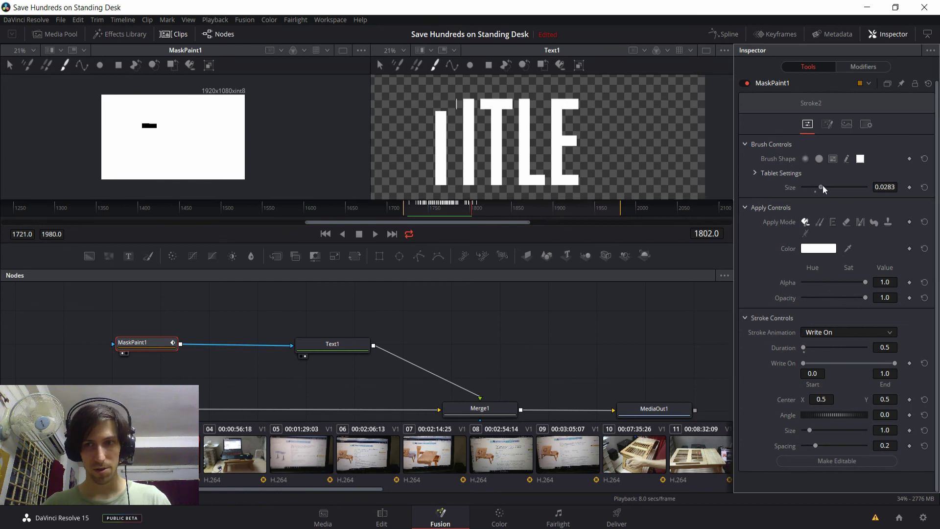
drag(822, 188, 825, 187)
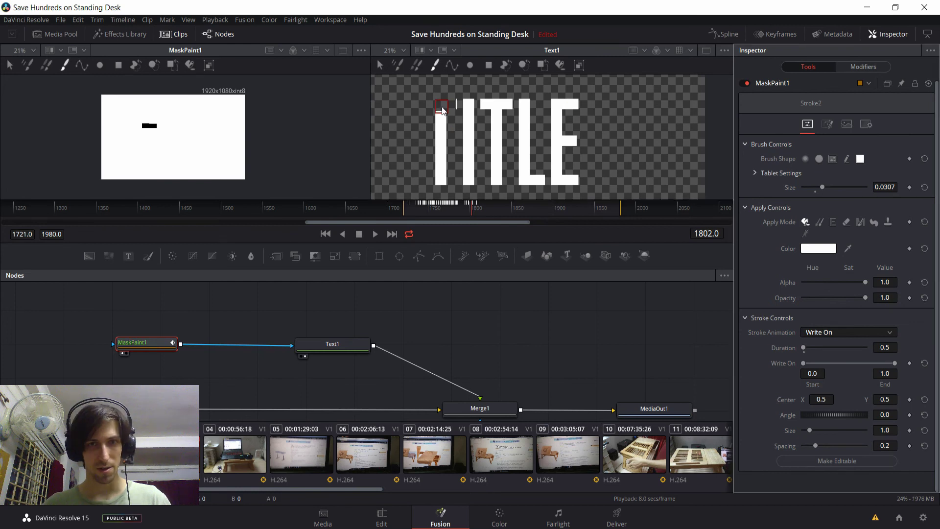
click(442, 110)
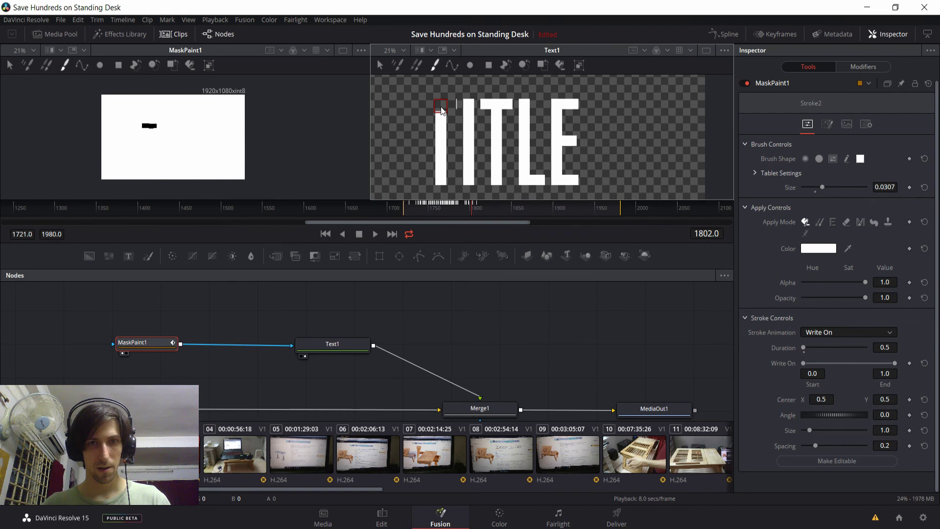
click(453, 209)
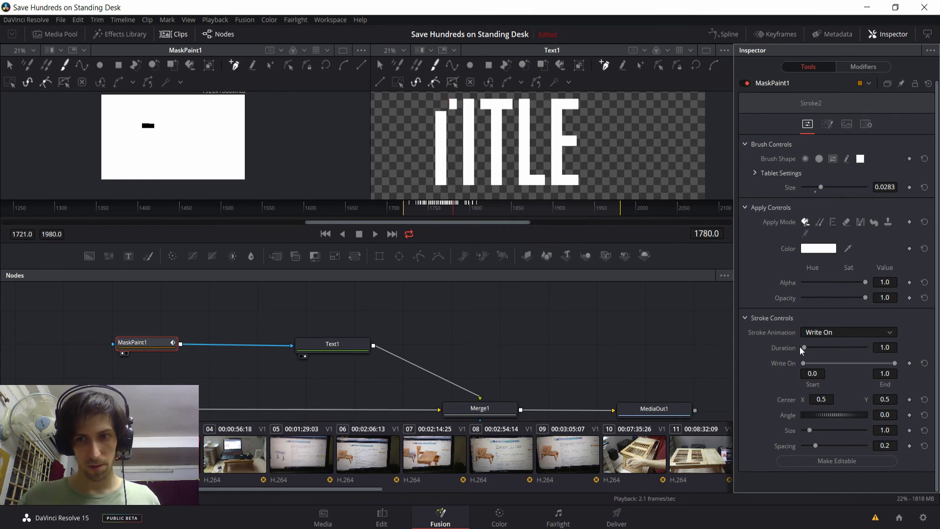
Set stroke Duration to 0.5, erase the T's stem, and preview through frame 1877
drag(800, 347, 799, 349)
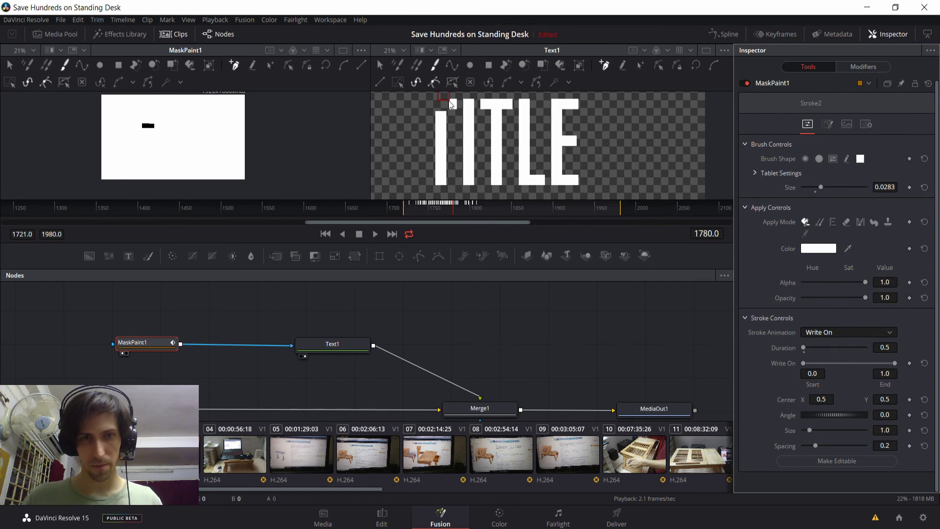
drag(441, 105, 440, 193)
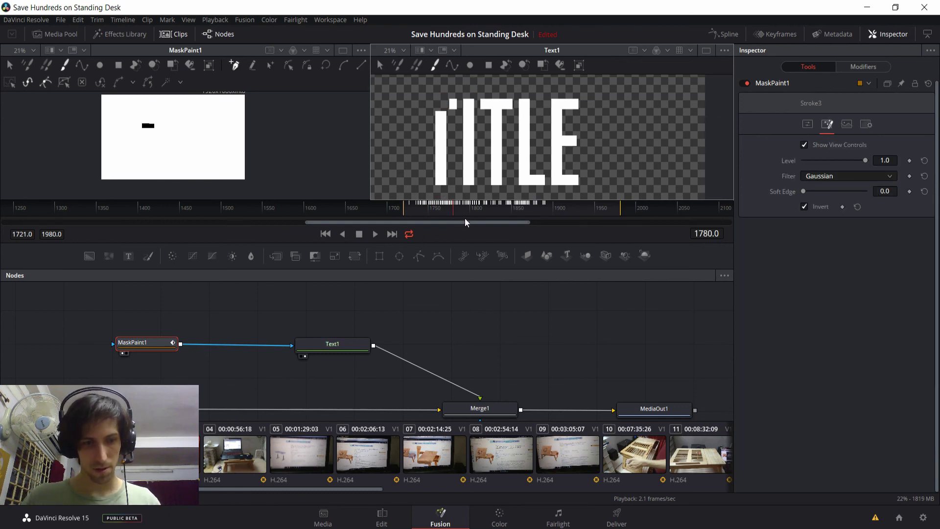
key(space)
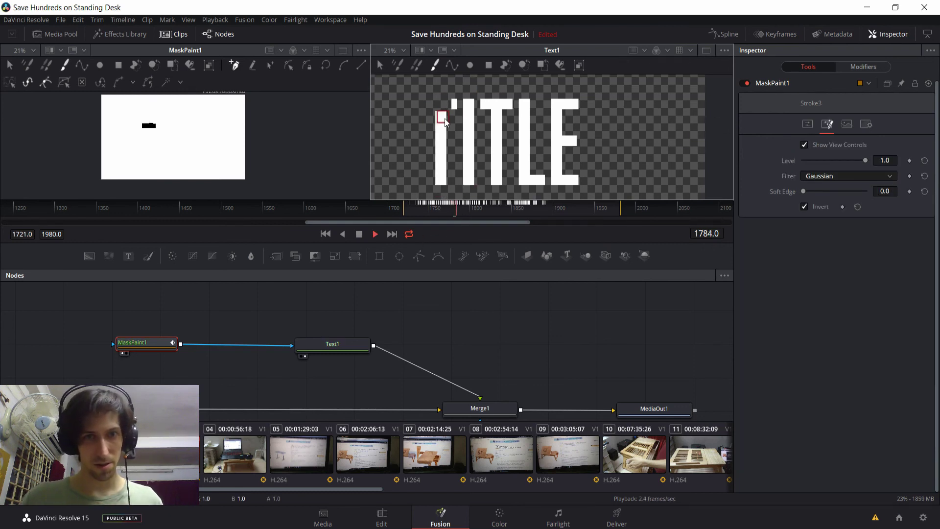
drag(519, 207, 534, 210)
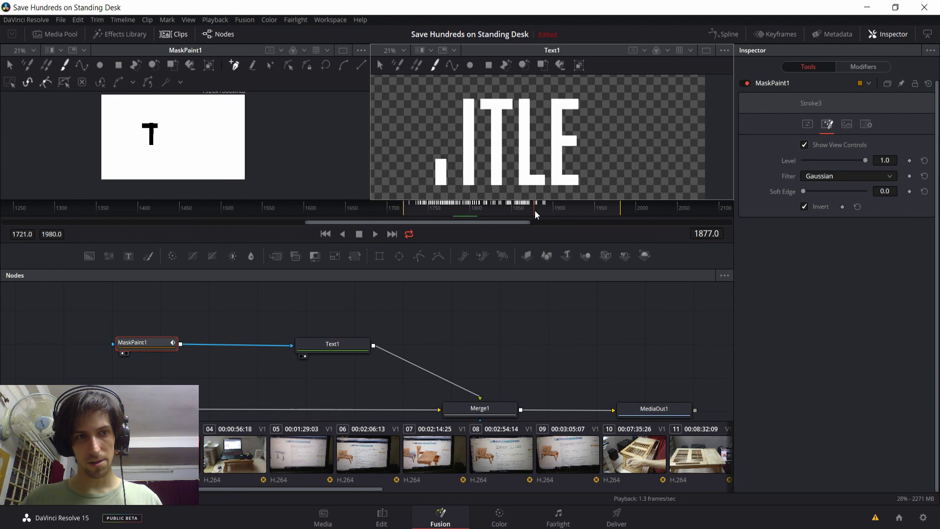
Paint Write On strokes down the T's stem at frame 1823 and across the T bar and I top at 1848
click(489, 209)
click(469, 105)
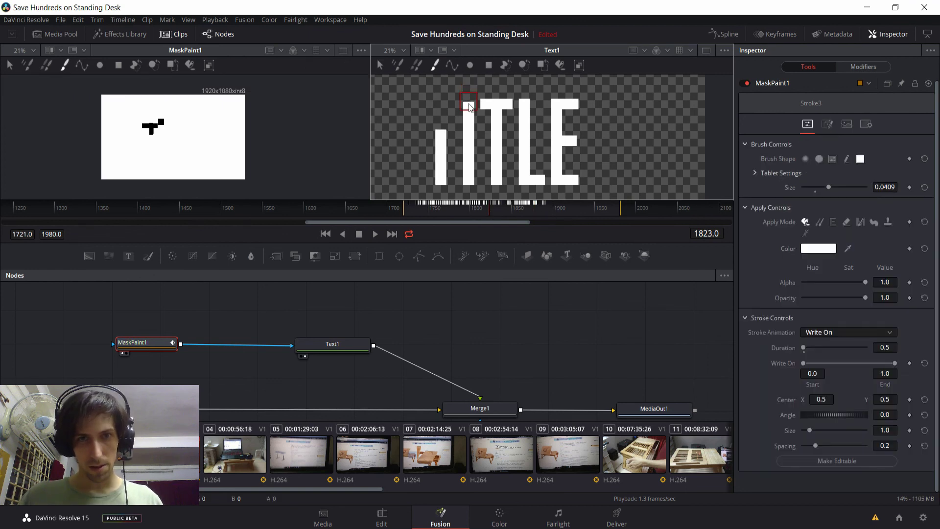
drag(469, 106, 468, 181)
click(505, 209)
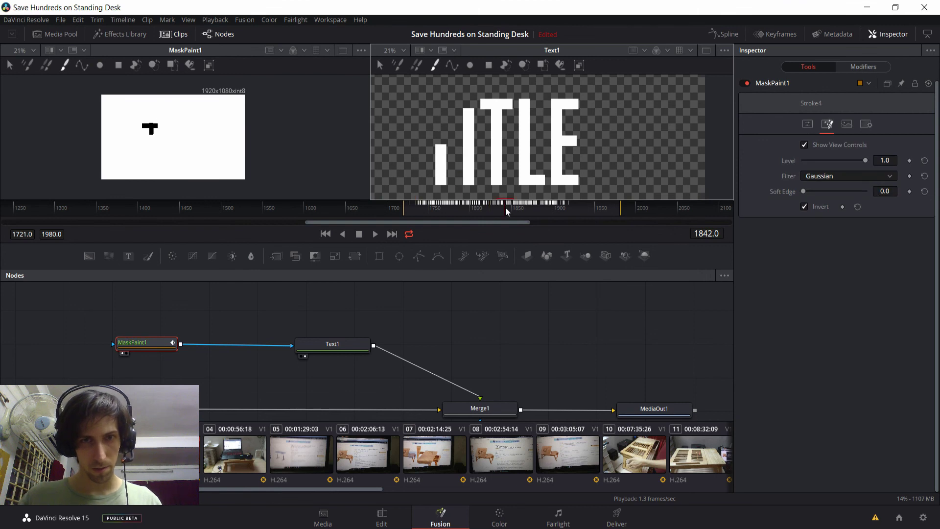
click(510, 207)
mouse_move(487, 98)
mouse_down()
mouse_move(509, 102)
mouse_move(502, 120)
mouse_move(500, 101)
mouse_move(498, 110)
mouse_move(498, 189)
mouse_up()
At frames 1858–1864, paint strokes down the I's stem and the L's vertical bar
click(518, 206)
click(523, 206)
drag(525, 103, 525, 136)
mouse_move(524, 153)
mouse_down()
mouse_move(524, 184)
mouse_move(448, 203)
mouse_move(521, 206)
mouse_up()
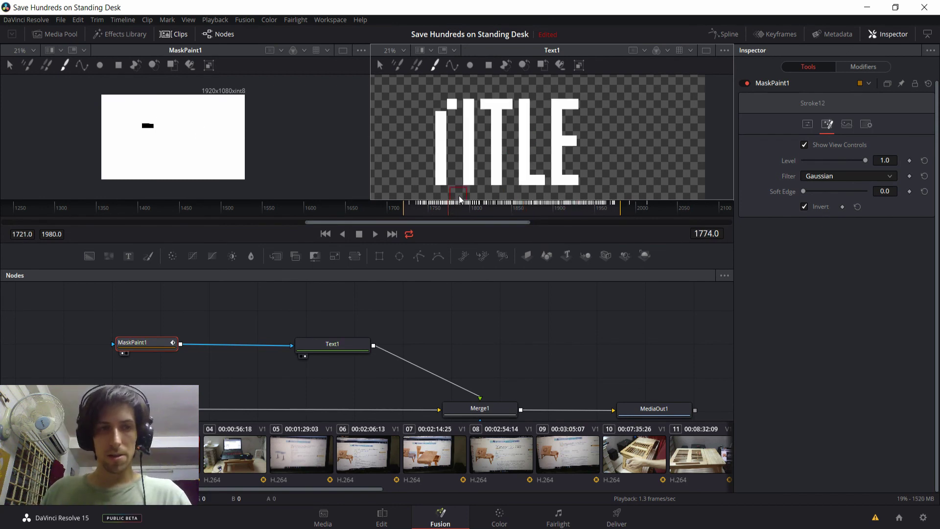